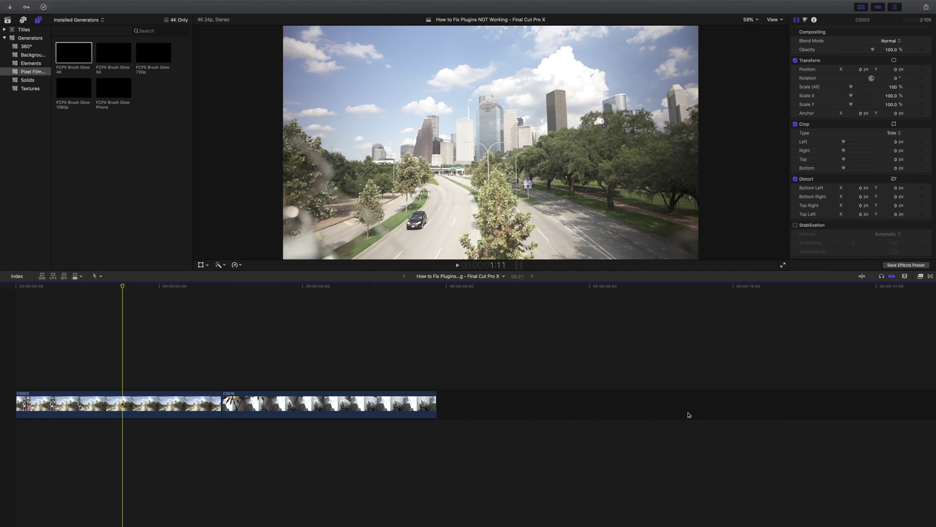
Step: Browse the installed effects and transitions in the Effects browser, then hide it
{"action": "key", "text": "super+5"}
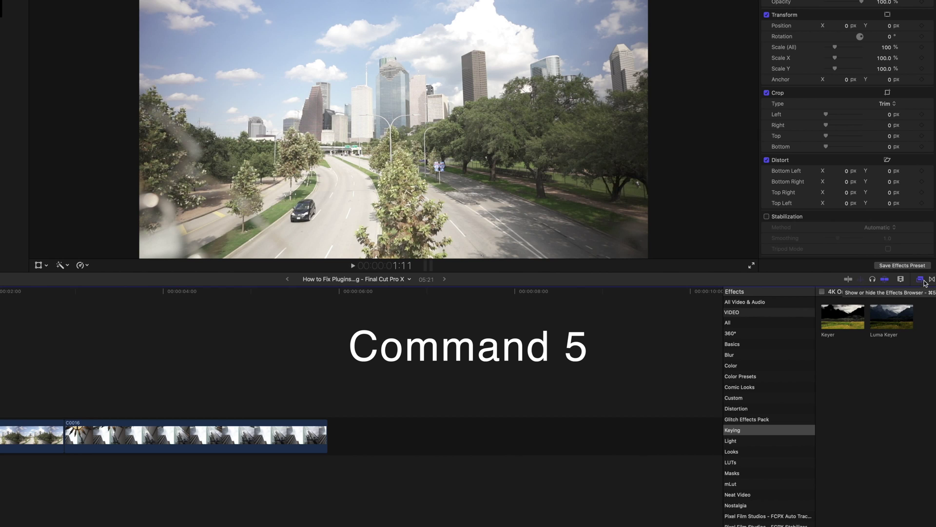
{"action": "left_click", "coordinate": [932, 280]}
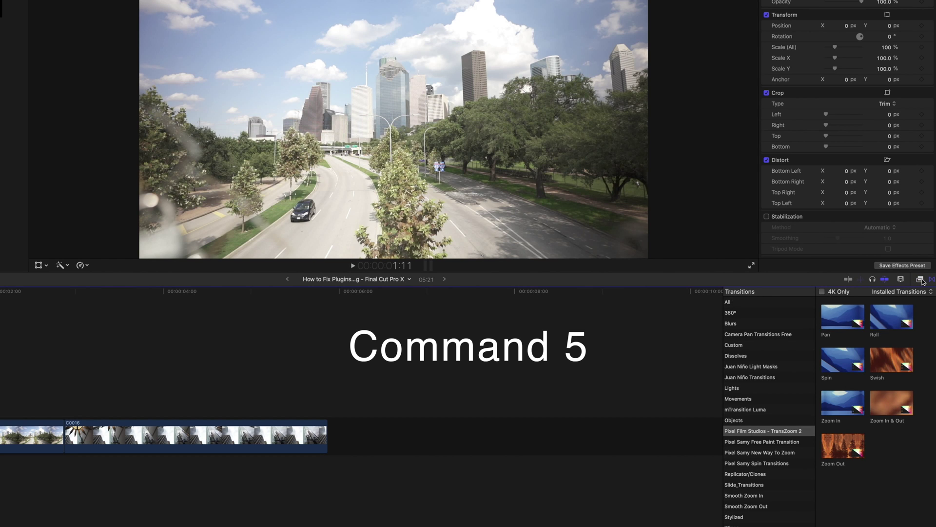
{"action": "left_click", "coordinate": [920, 280]}
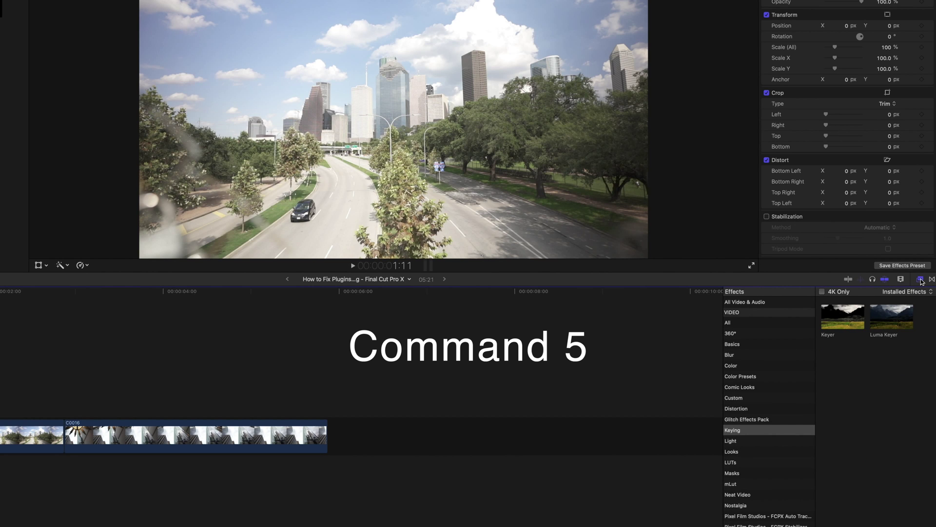
{"action": "key", "text": "super+5"}
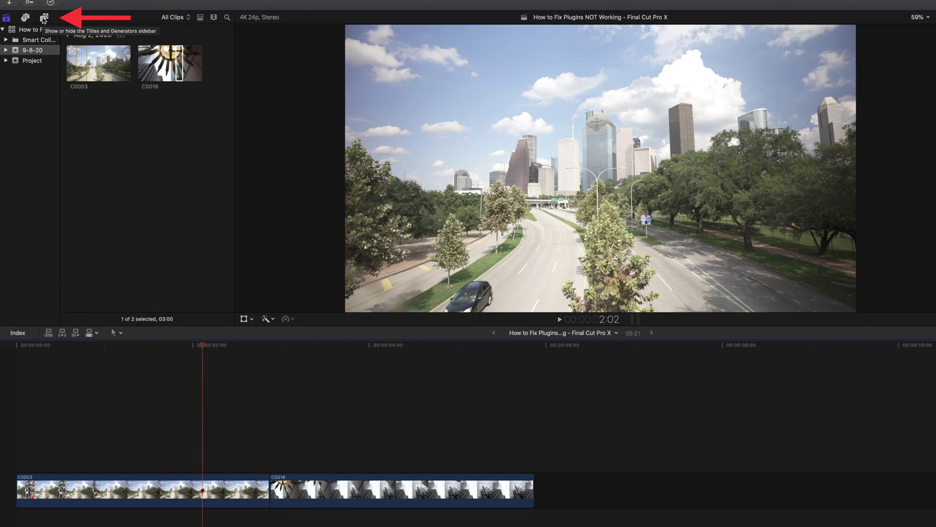
Step: Show the Titles and Generators sidebar with the Titles and Generators categories both expanded
{"action": "left_click", "coordinate": [44, 19]}
{"action": "left_click", "coordinate": [2, 30]}
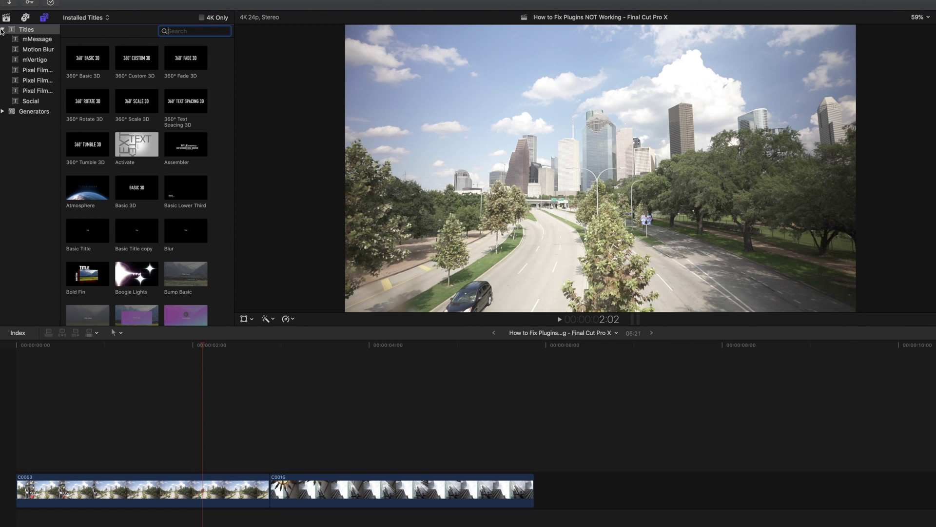
{"action": "left_click", "coordinate": [3, 205]}
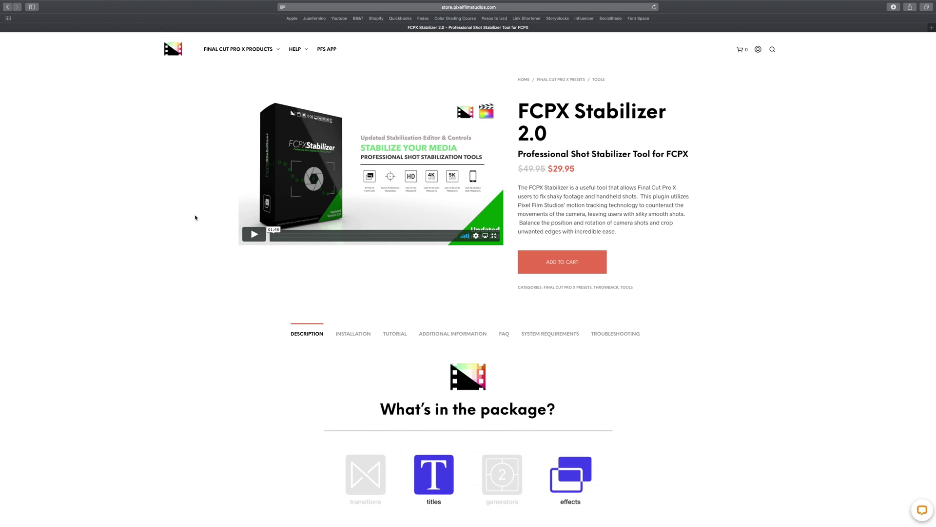
Step: Scroll down the FCPX Stabilizer 2.0 product page and view its System Requirements tab
{"action": "scroll", "coordinate": [195, 218], "scroll_direction": "down", "scroll_amount": 1}
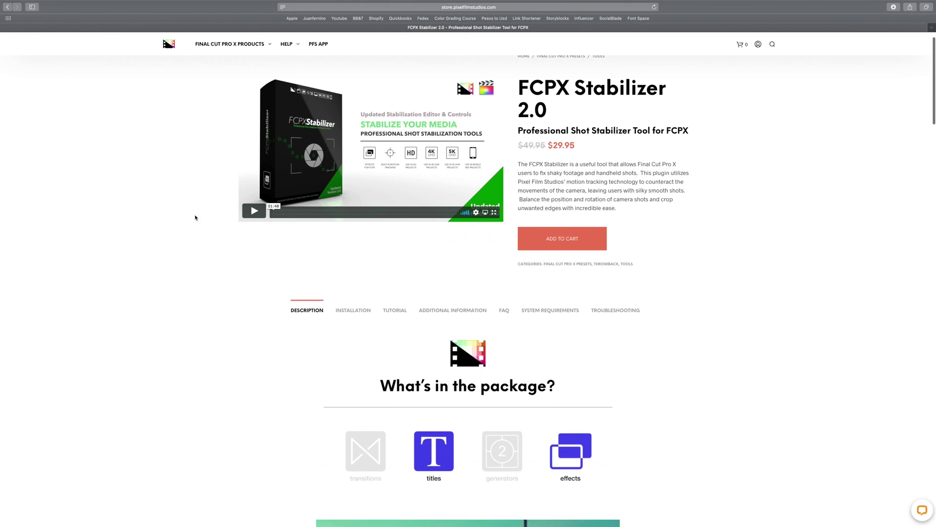
{"action": "left_click", "coordinate": [555, 310]}
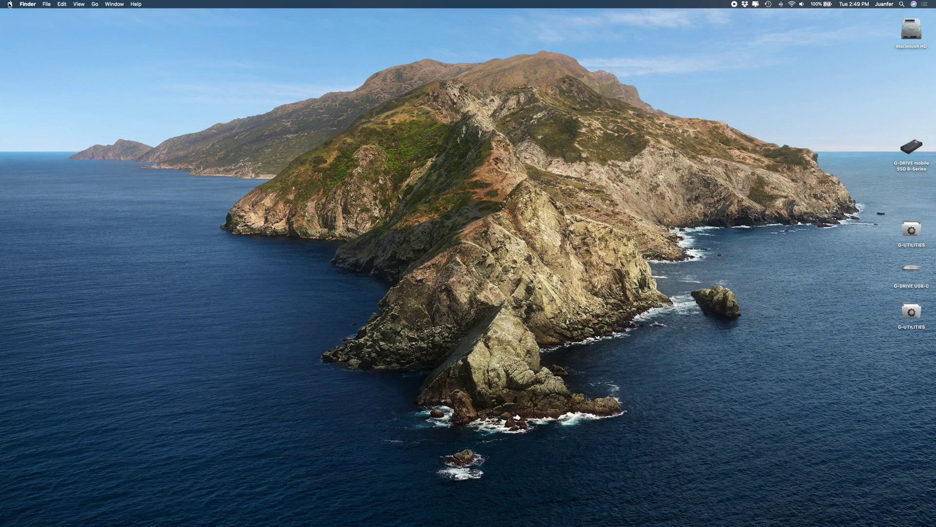
{"action": "left_click", "coordinate": [9, 4]}
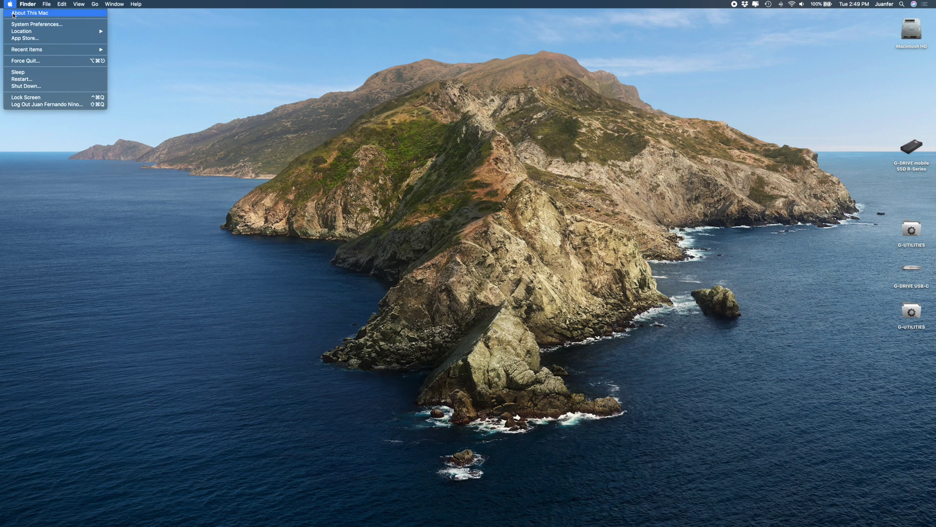
{"action": "left_click", "coordinate": [30, 13]}
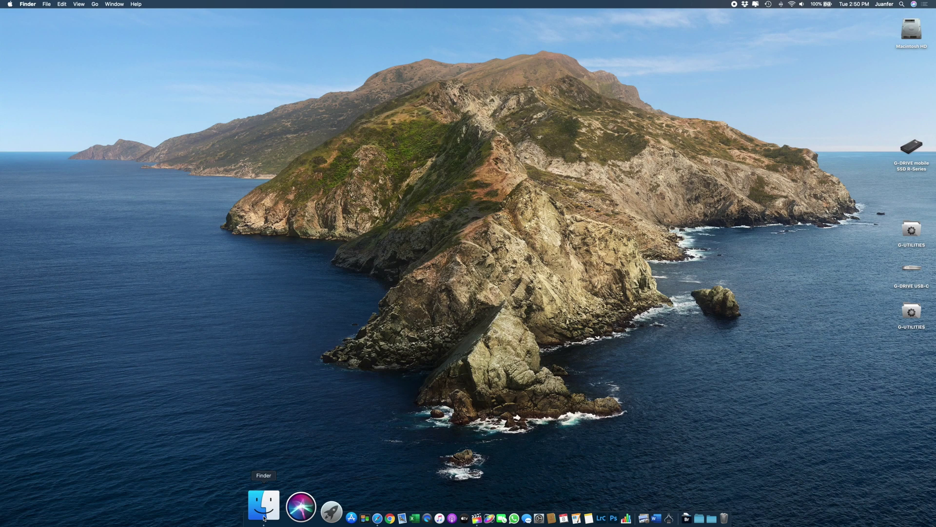
Step: In a new Finder window, go to Applications and select Final Cut Pro.app
{"action": "left_click", "coordinate": [264, 507]}
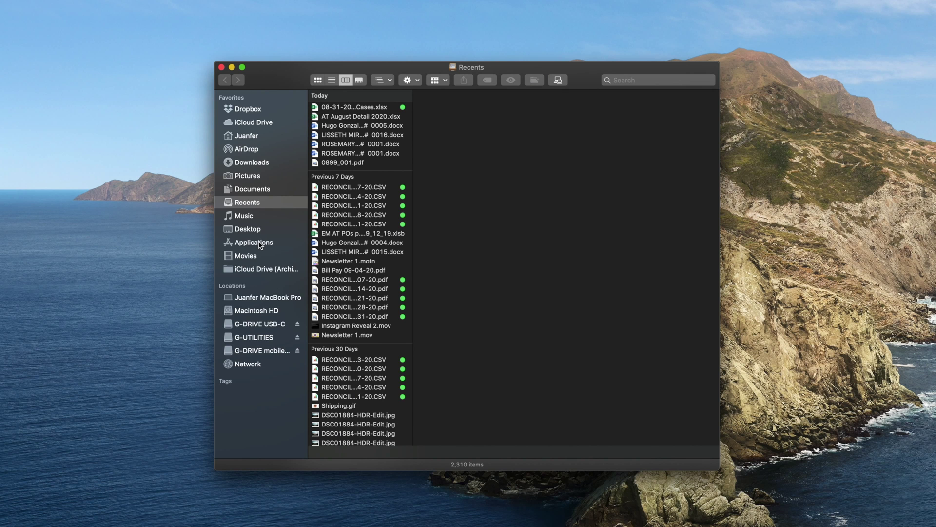
{"action": "left_click", "coordinate": [261, 243]}
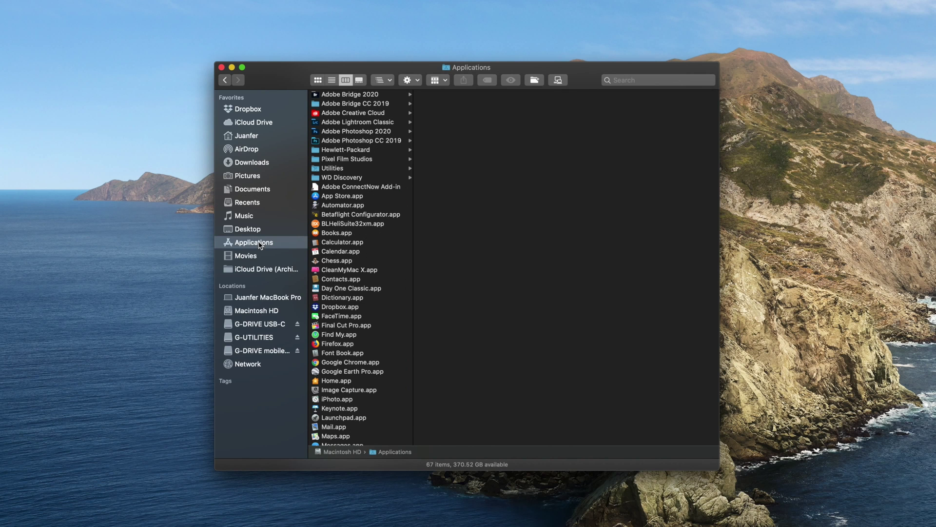
{"action": "left_click", "coordinate": [345, 326]}
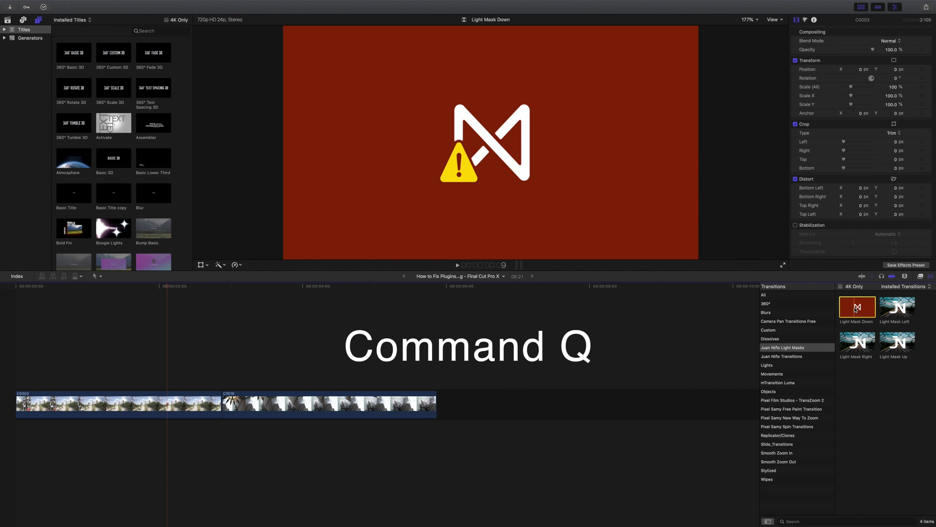
Step: Quit Final Cut Pro X using Command-Q
{"action": "key", "text": "super+q"}
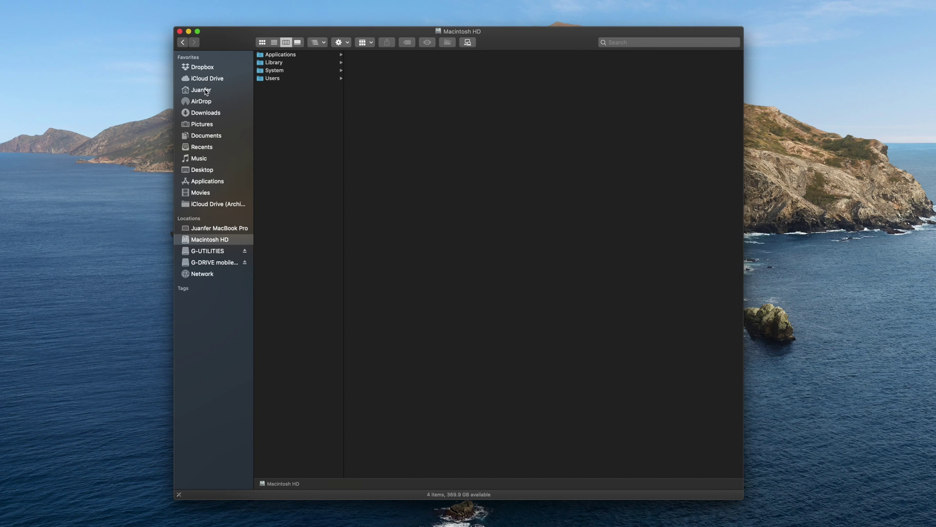
Step: Navigate Home › Movies › Motion Templates and look through its Transitions, Titles and Effects subfolders
{"action": "left_click", "coordinate": [206, 91]}
{"action": "left_click", "coordinate": [272, 117]}
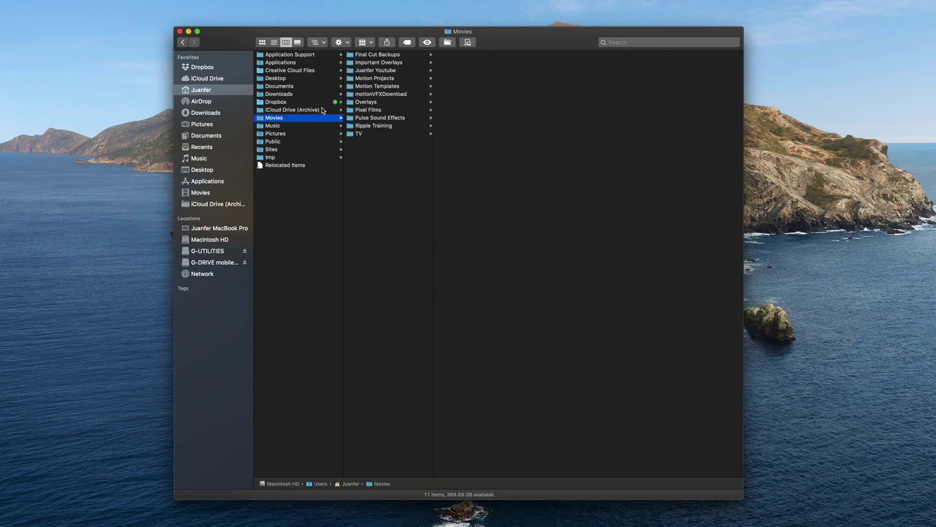
{"action": "left_click", "coordinate": [379, 87]}
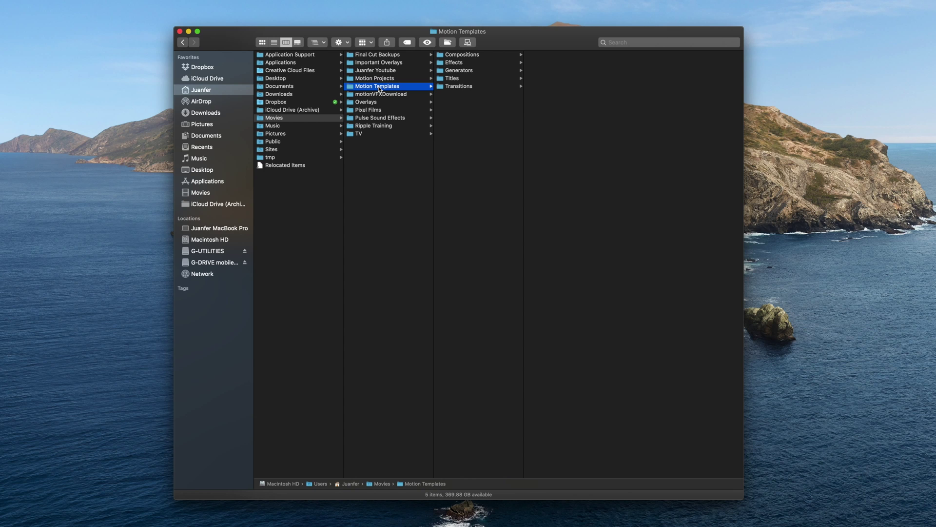
{"action": "left_click", "coordinate": [450, 86]}
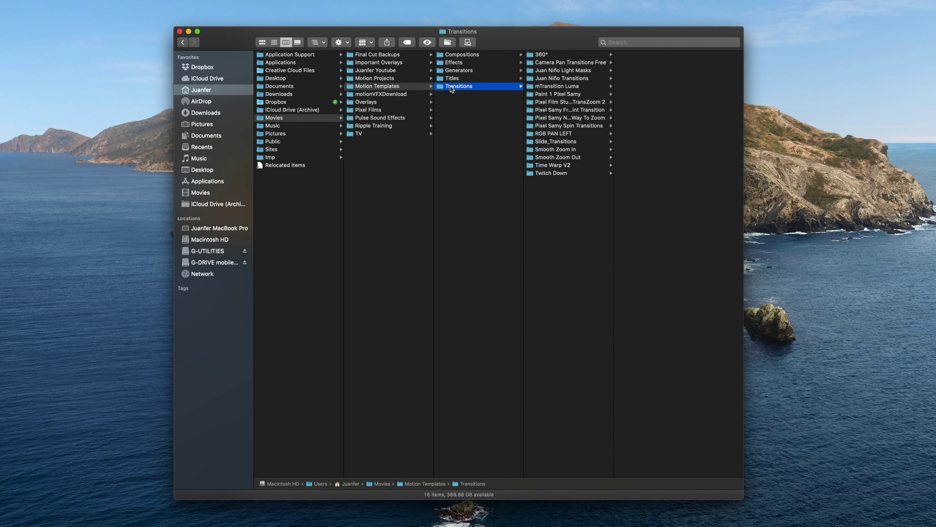
{"action": "left_click", "coordinate": [452, 79]}
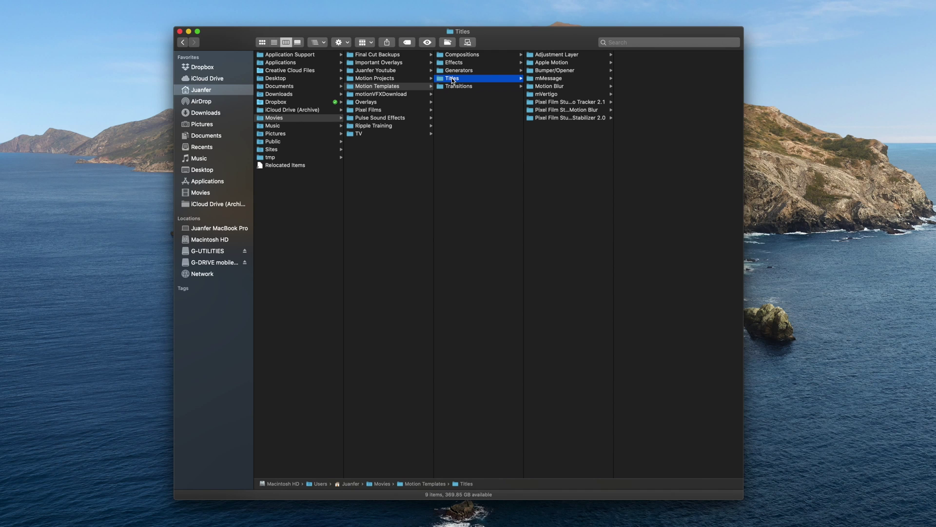
{"action": "left_click", "coordinate": [453, 63]}
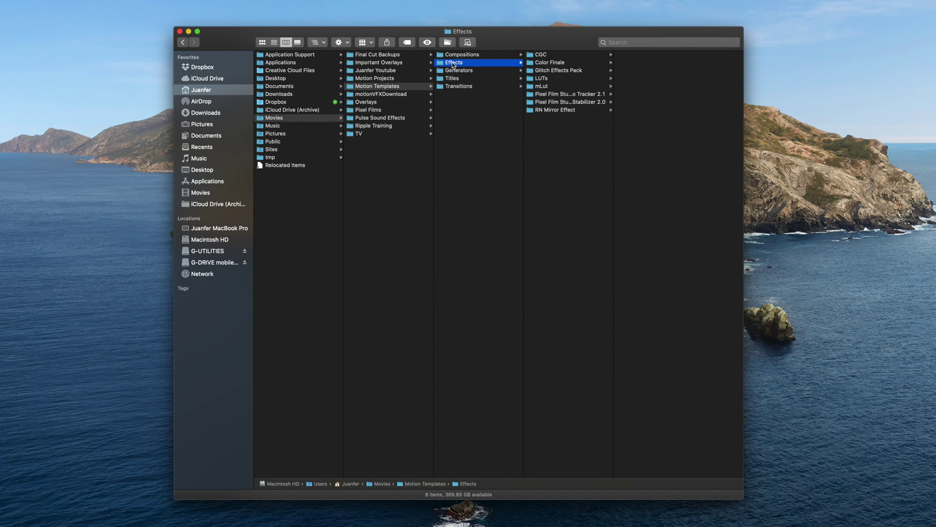
{"action": "left_click", "coordinate": [397, 86]}
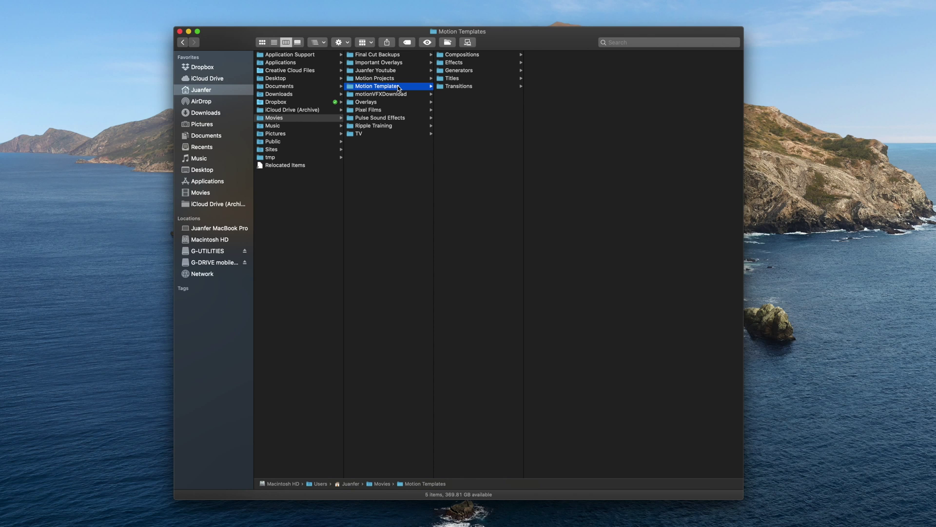
Step: Inspect the Motion Templates folder's full name and extension in its Get Info window
{"action": "right_click", "coordinate": [397, 86]}
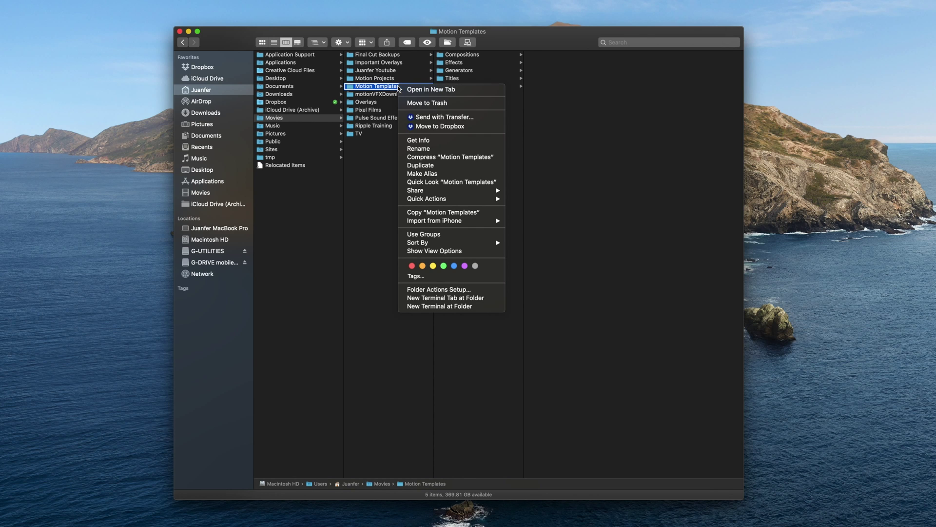
{"action": "left_click", "coordinate": [418, 141]}
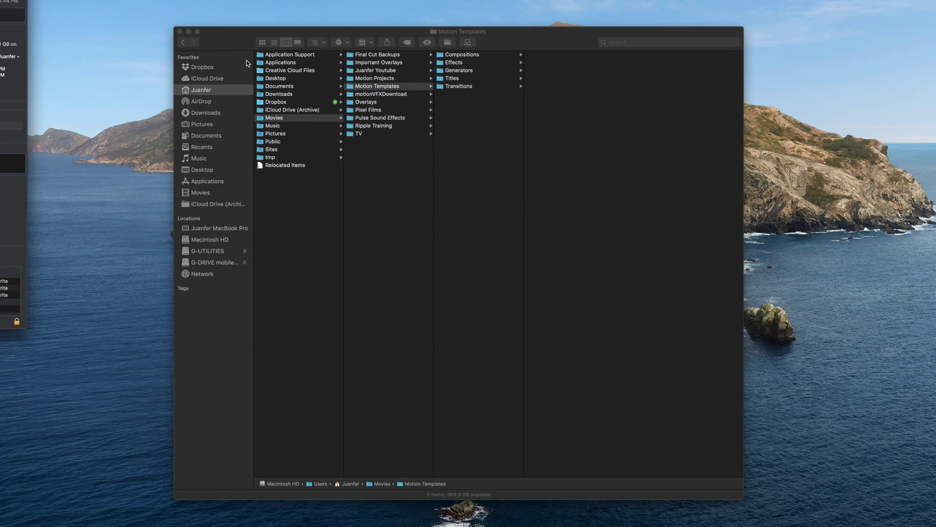
{"action": "left_click", "coordinate": [438, 216]}
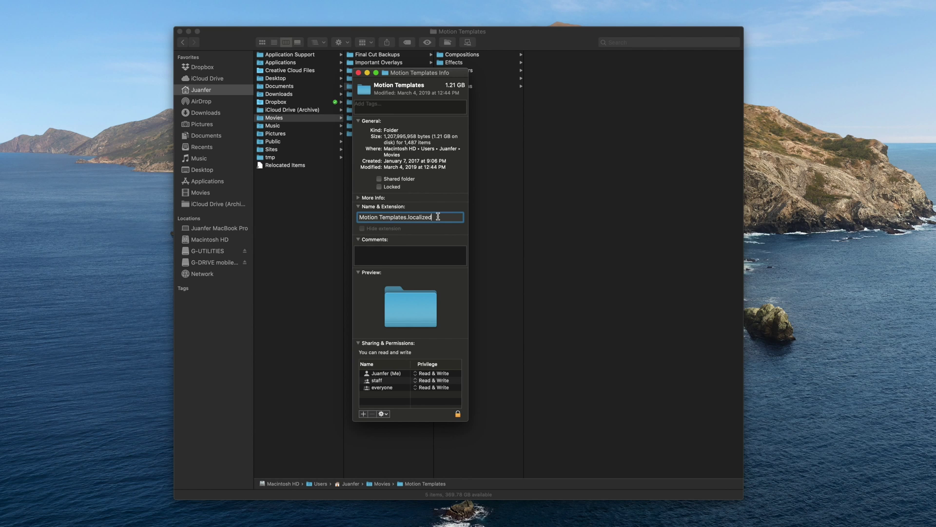
{"action": "left_click_drag", "start_coordinate": [438, 216], "coordinate": [353, 219]}
{"action": "key", "text": "super+w"}
Step: Retype the 'localized' extension in the Transitions folder's Name & Extension field
{"action": "right_click", "coordinate": [462, 89]}
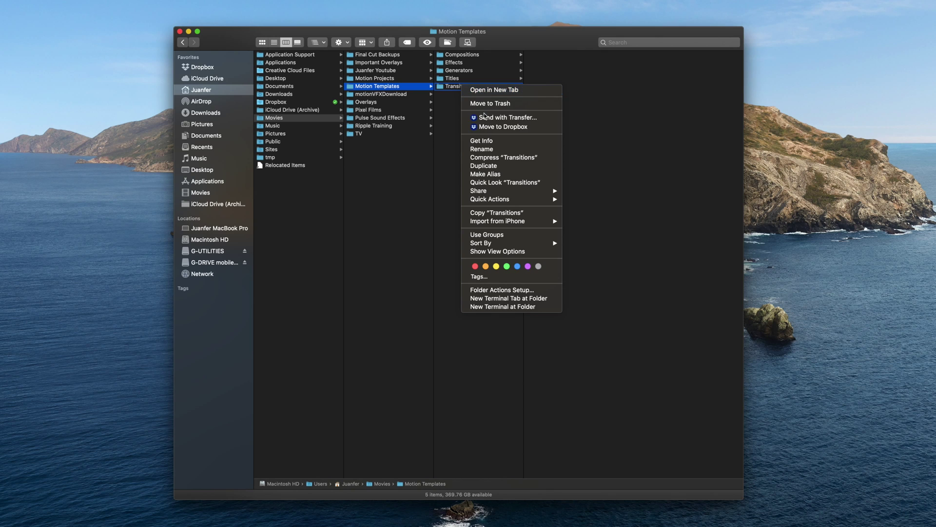
{"action": "left_click", "coordinate": [487, 141]}
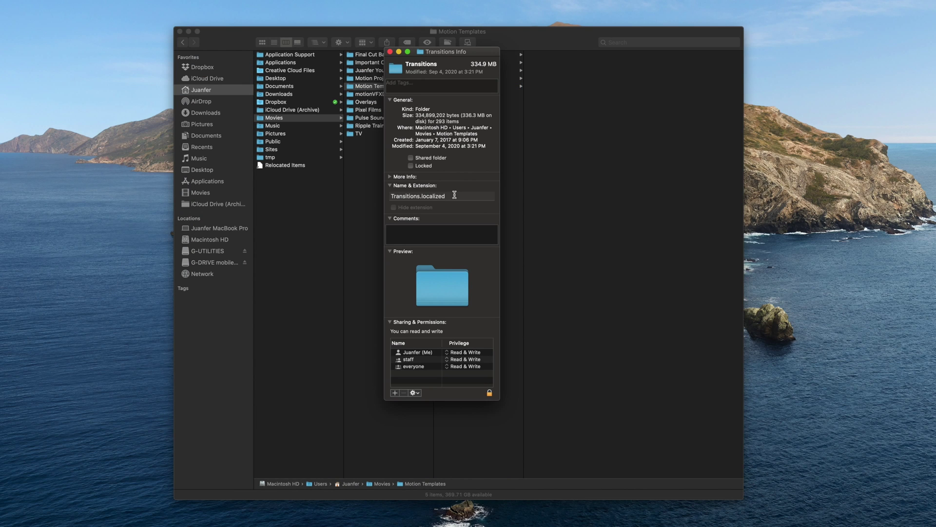
{"action": "left_click_drag", "start_coordinate": [455, 195], "coordinate": [421, 196]}
{"action": "key", "text": "BackSpace"}
{"action": "type", "text": "localized"}
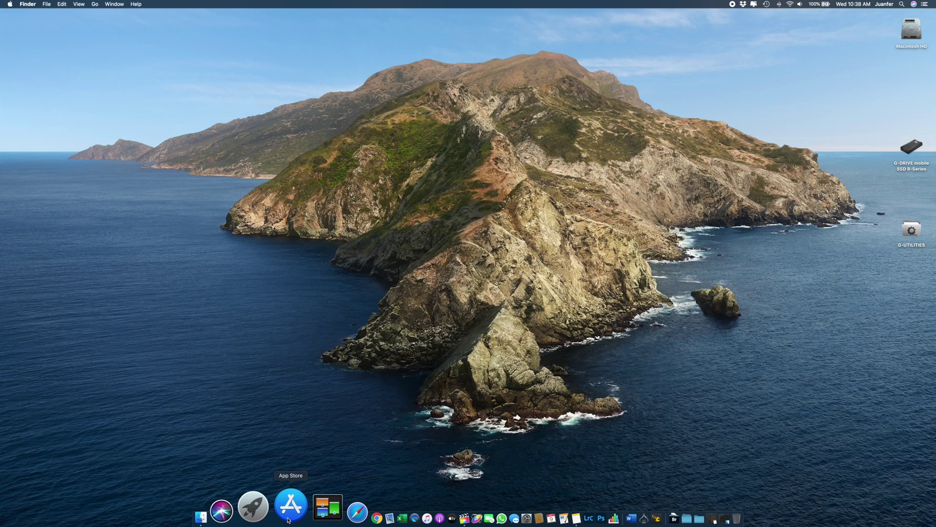
Step: Confirm in App Store Updates that all apps are up to date, then reopen the home folder
{"action": "left_click", "coordinate": [289, 512]}
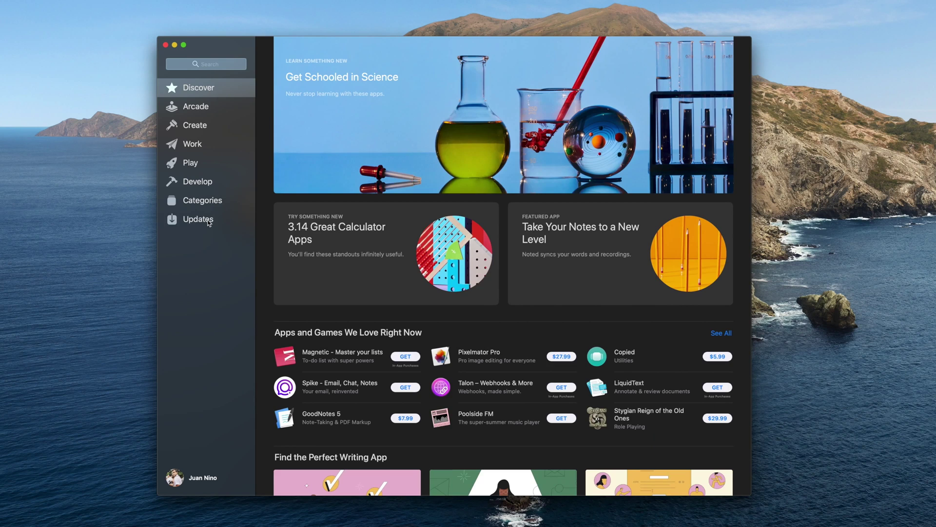
{"action": "left_click", "coordinate": [210, 226]}
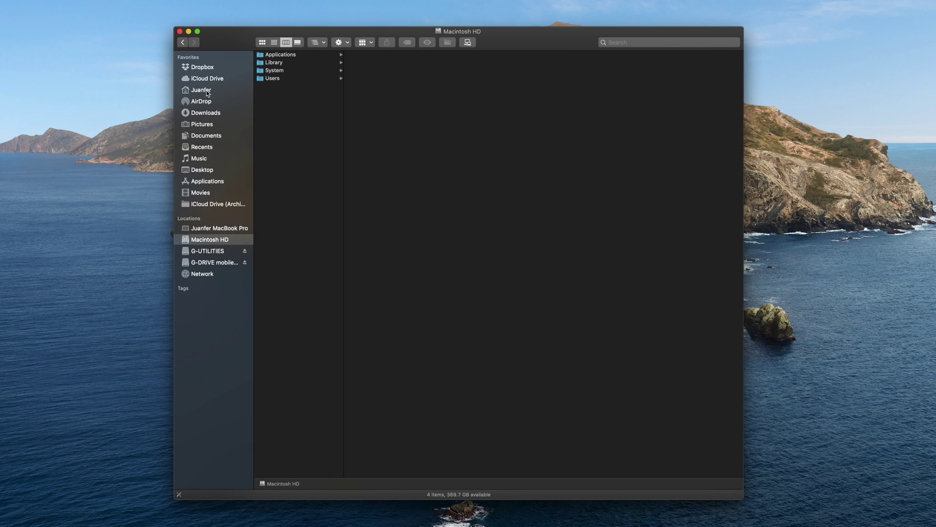
{"action": "left_click", "coordinate": [208, 92]}
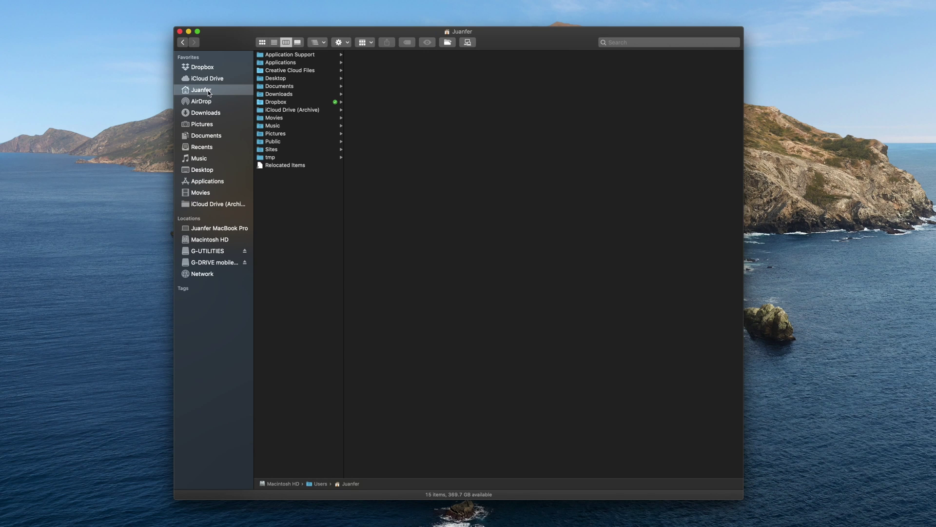
Step: Move mTransition Luma from Movies › Motion Templates › Transitions to the Trash, then bring up the Trash options
{"action": "left_click", "coordinate": [273, 119]}
{"action": "left_click", "coordinate": [394, 87]}
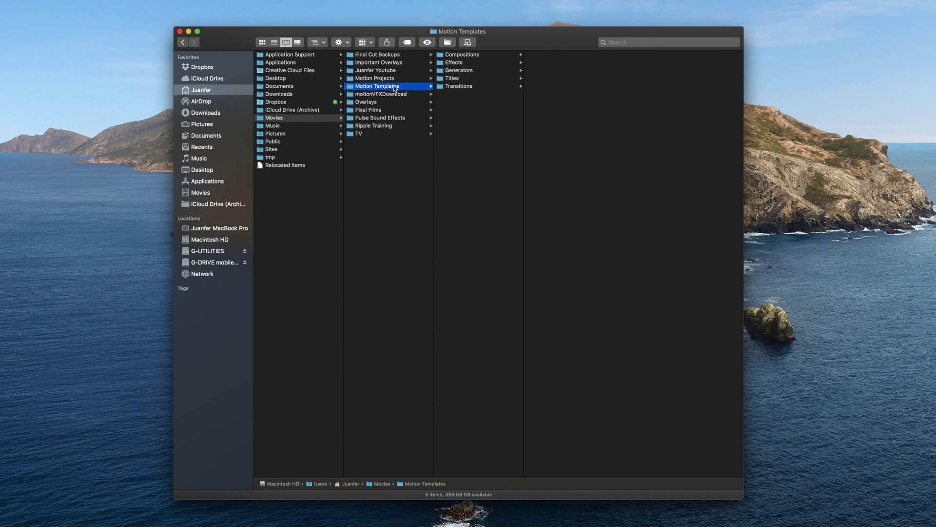
{"action": "left_click", "coordinate": [464, 87]}
{"action": "right_click", "coordinate": [570, 86]}
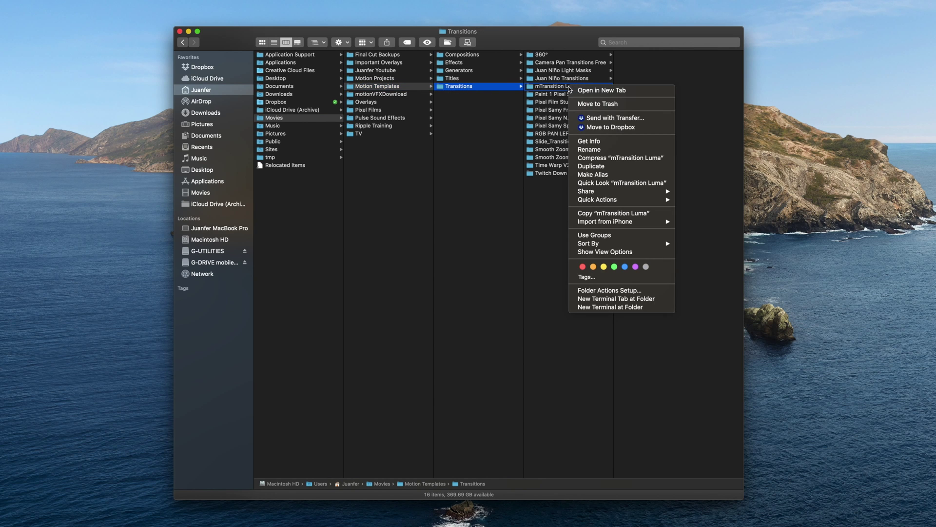
{"action": "left_click", "coordinate": [582, 104]}
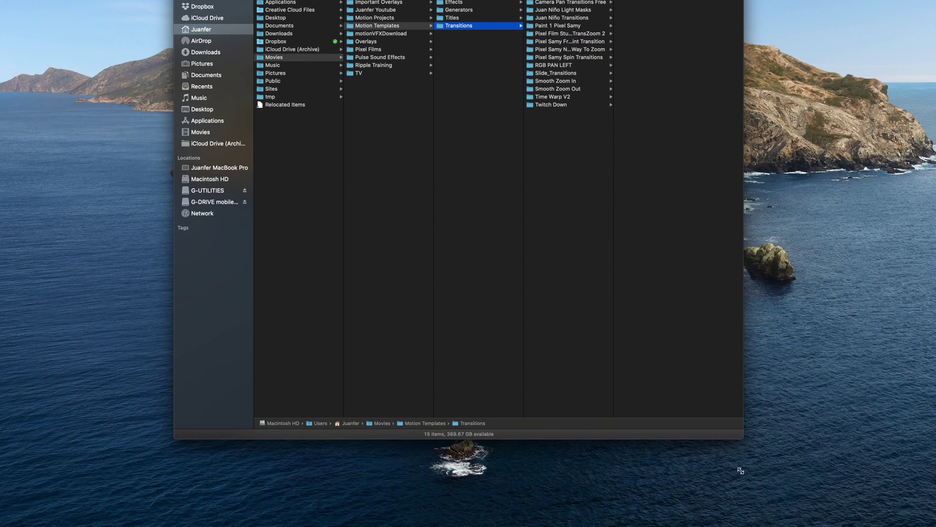
{"action": "right_click", "coordinate": [727, 506]}
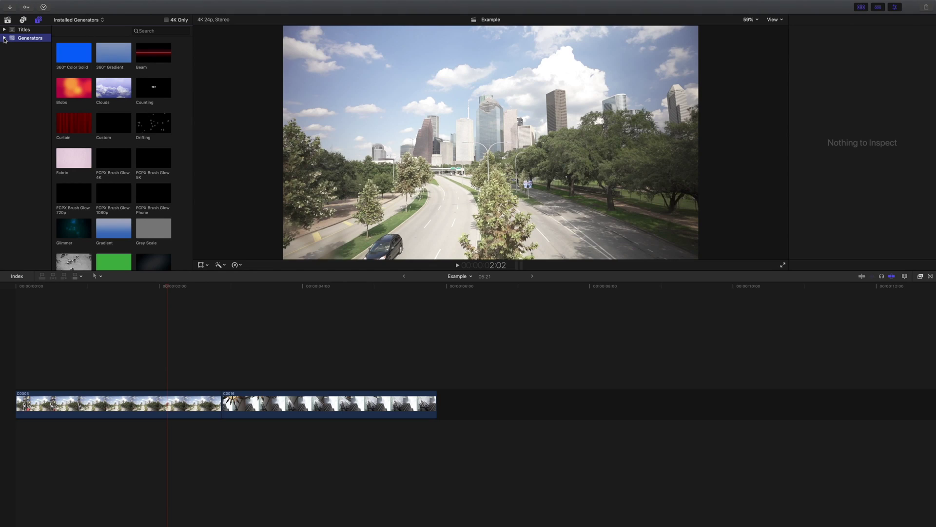
Step: Add the FCPX Brush Glow 4K generator, apply Glitch 04 to C0016, and place Light Mask Down between C0003 and C0016
{"action": "left_click", "coordinate": [33, 72]}
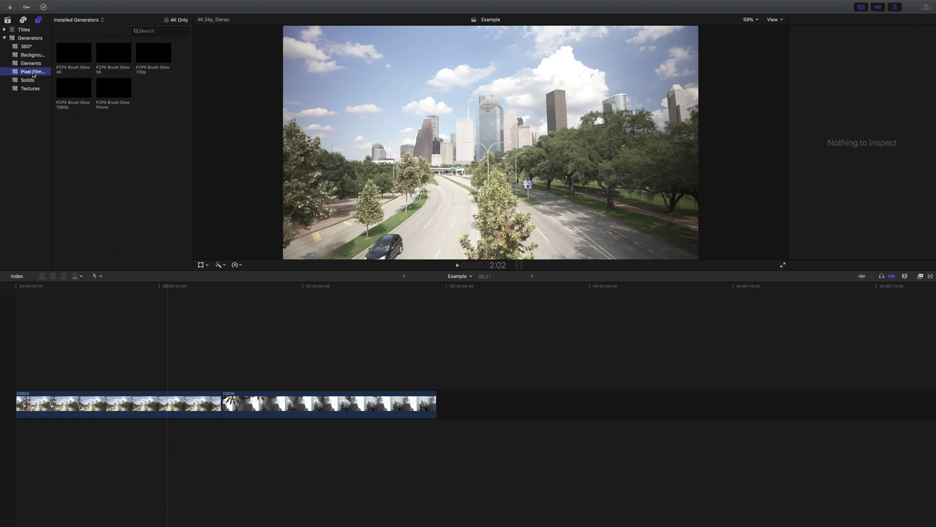
{"action": "mouse_move", "coordinate": [71, 58]}
{"action": "left_mouse_down"}
{"action": "mouse_move", "coordinate": [25, 322]}
{"action": "mouse_move", "coordinate": [28, 360]}
{"action": "left_mouse_up"}
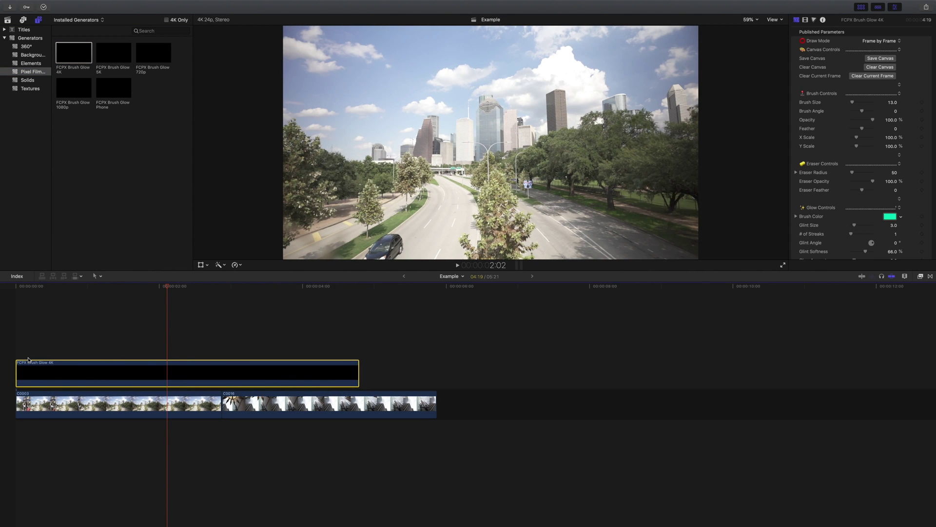
{"action": "key", "text": "super+5"}
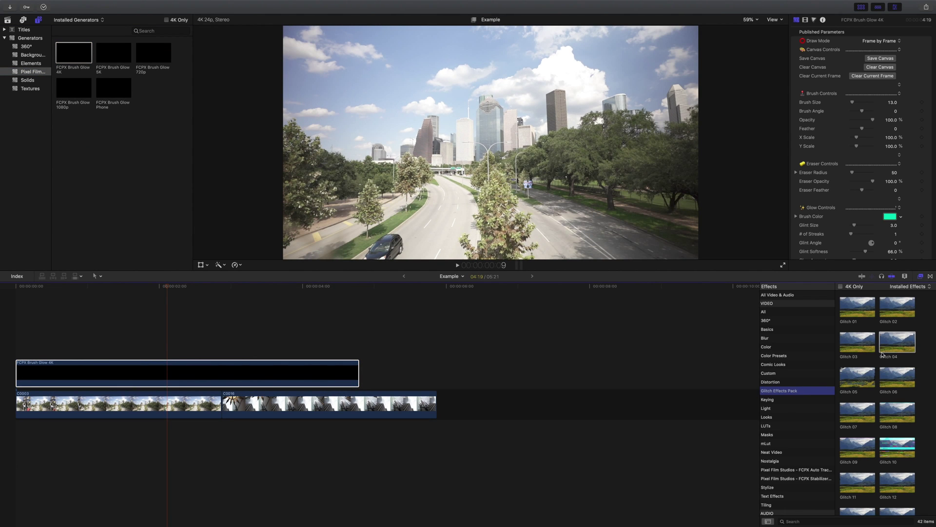
{"action": "left_click_drag", "start_coordinate": [898, 341], "coordinate": [363, 405]}
{"action": "key", "text": "ctrl+super+5"}
{"action": "left_click_drag", "start_coordinate": [857, 306], "coordinate": [194, 406]}
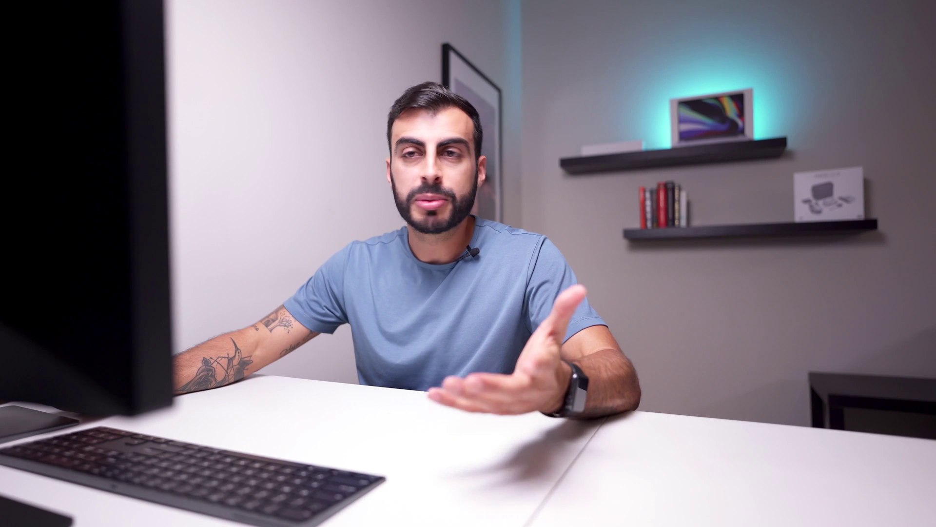